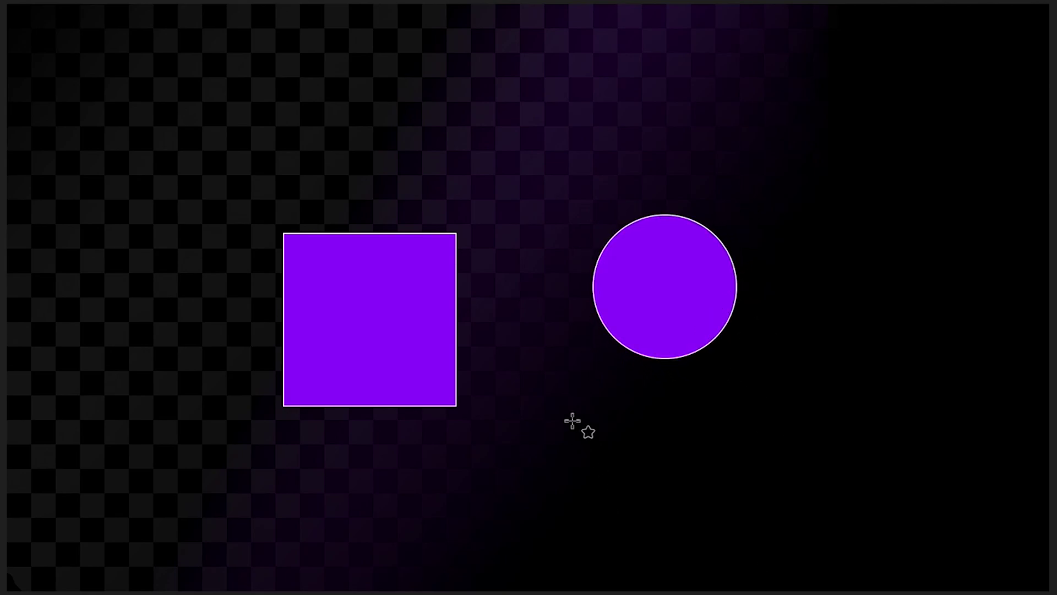
Step: Draw a pentagon above the square and circle, then add horizontal and vertical guides from the rulers
drag(510, 147, 570, 209)
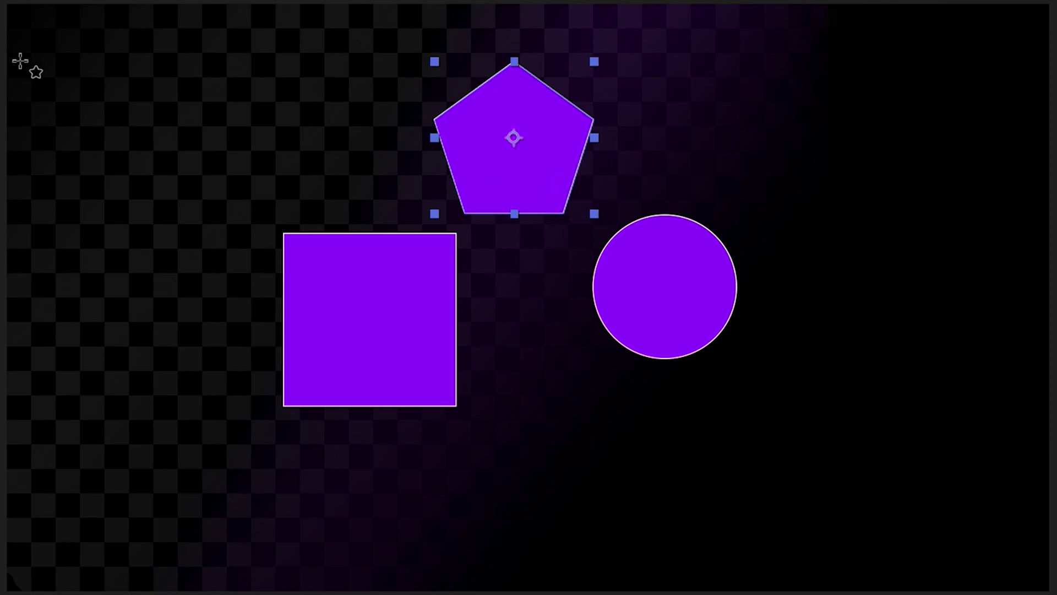
key(Escape)
drag(105, 2, 101, 462)
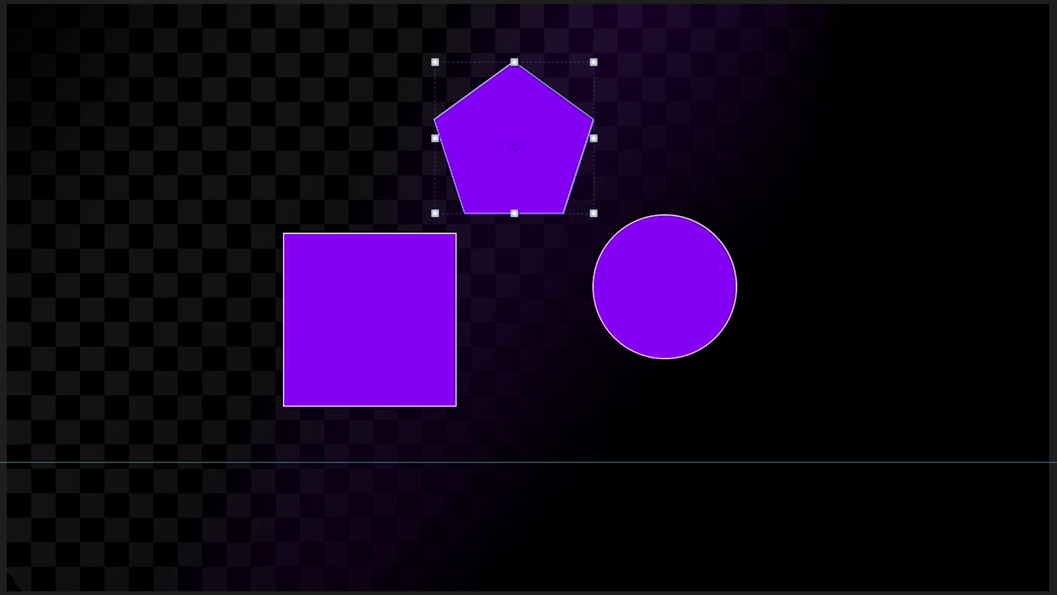
drag(2, 239, 178, 247)
Step: Snap the square's corner to the guide crossing and rest the pentagon and circle on the horizontal guide
click(321, 316)
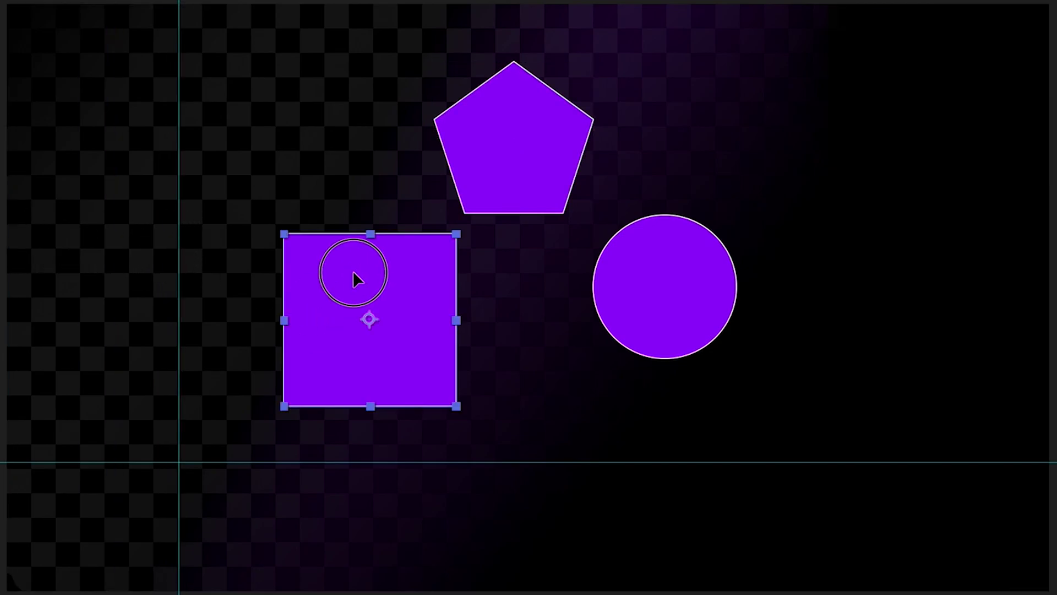
drag(354, 279, 264, 321)
drag(530, 144, 515, 358)
drag(721, 264, 773, 365)
key(Escape)
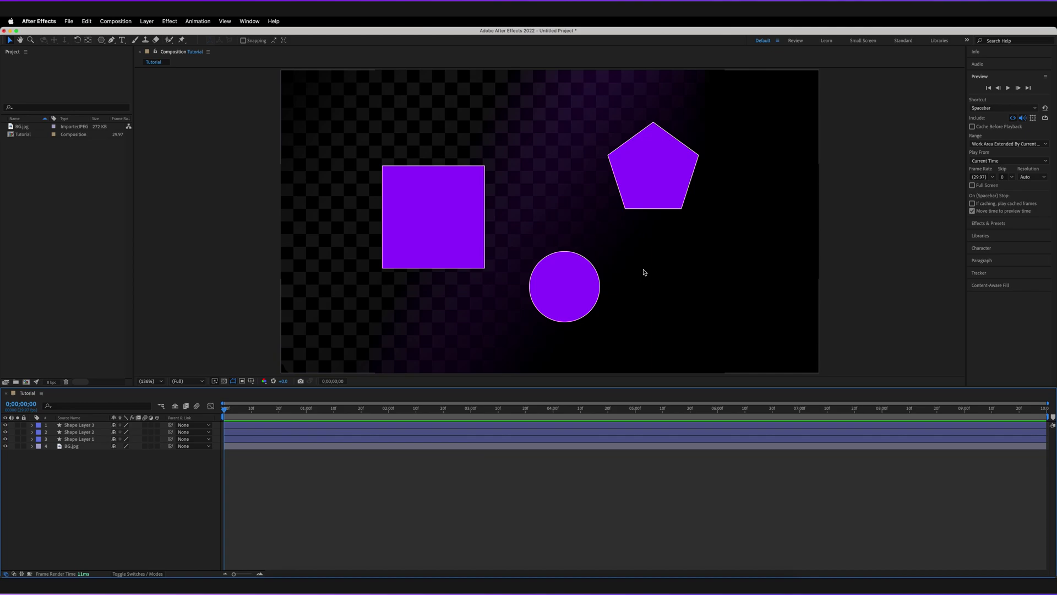
Step: Show rulers with Cmd+R and bring up the viewer's Grid & Guides options
key(super+r)
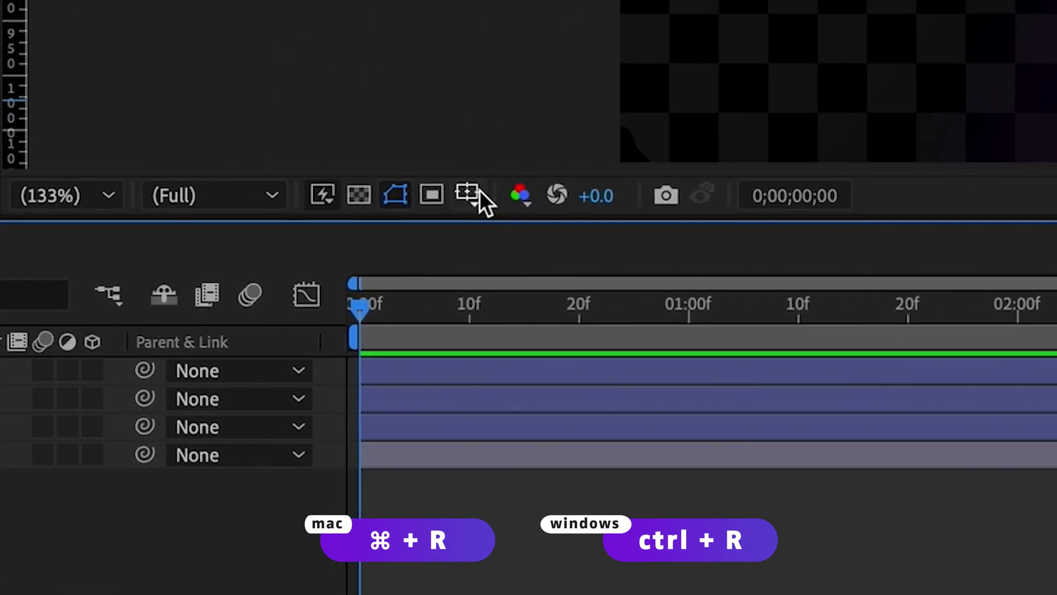
click(440, 226)
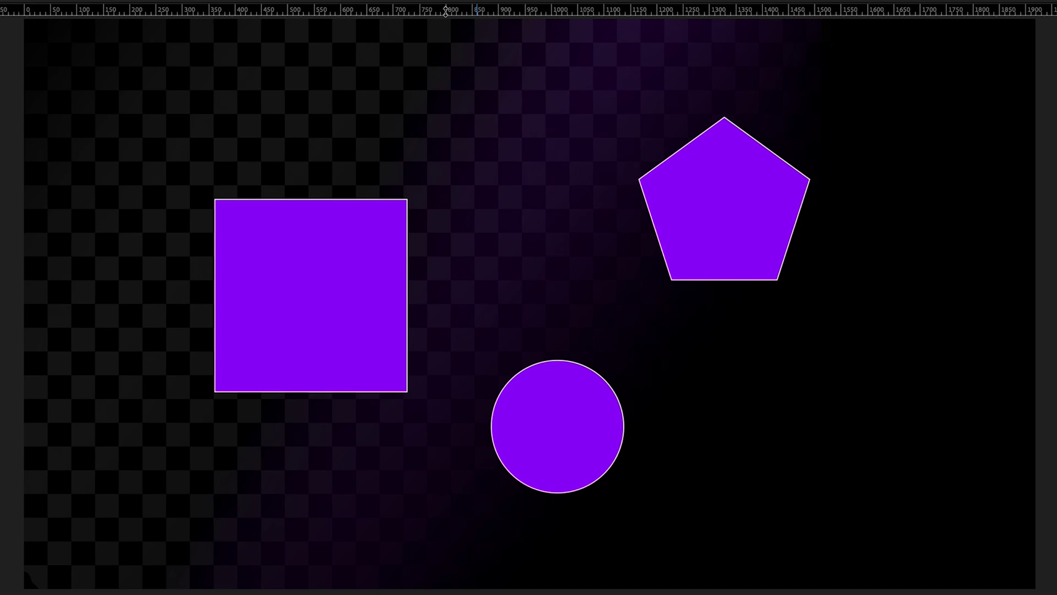
Step: Drag a horizontal guide from the top ruler below the square and move the square onto it
drag(446, 11, 451, 411)
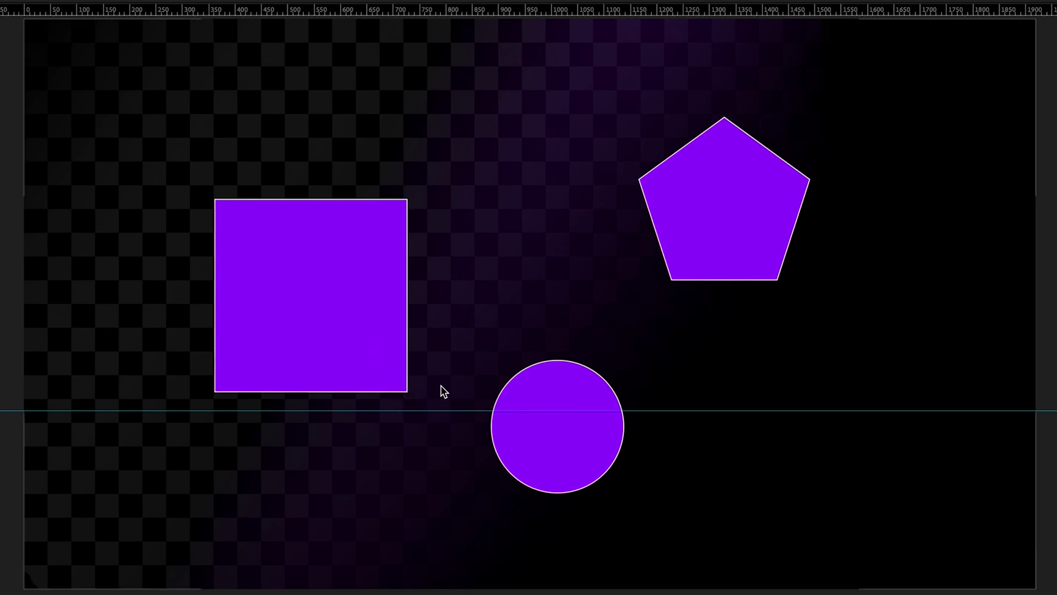
mouse_move(371, 286)
mouse_down()
mouse_move(377, 313)
mouse_move(379, 289)
mouse_move(369, 308)
mouse_move(353, 301)
mouse_move(375, 309)
mouse_move(368, 325)
mouse_move(389, 324)
mouse_move(359, 309)
mouse_move(394, 311)
mouse_move(367, 306)
mouse_move(382, 290)
mouse_up()
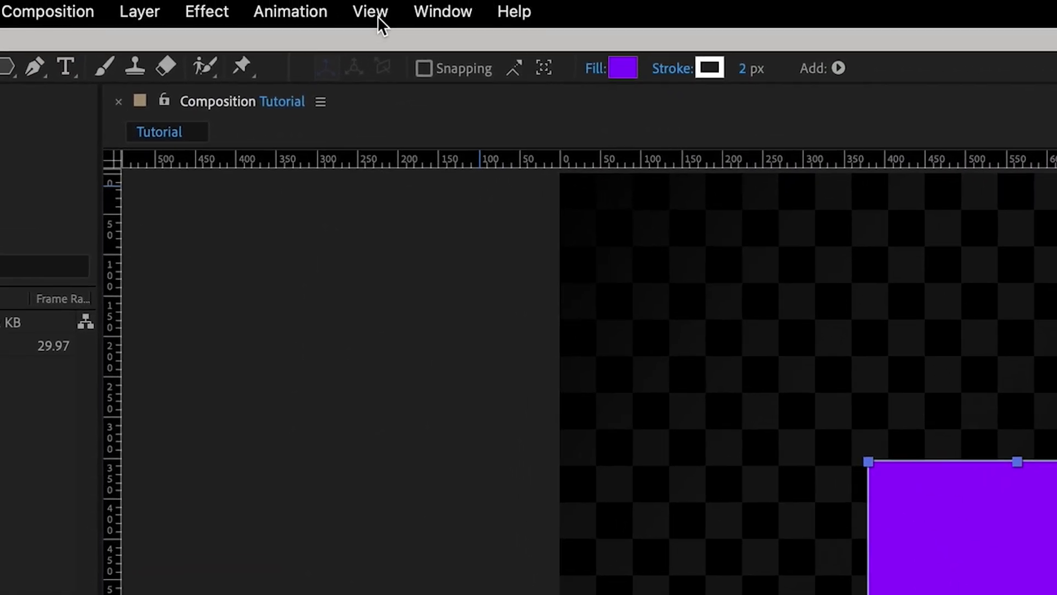
Step: Turn on View > Snap to Guides and snap the square, circle and pentagon bottoms to the guide
click(378, 16)
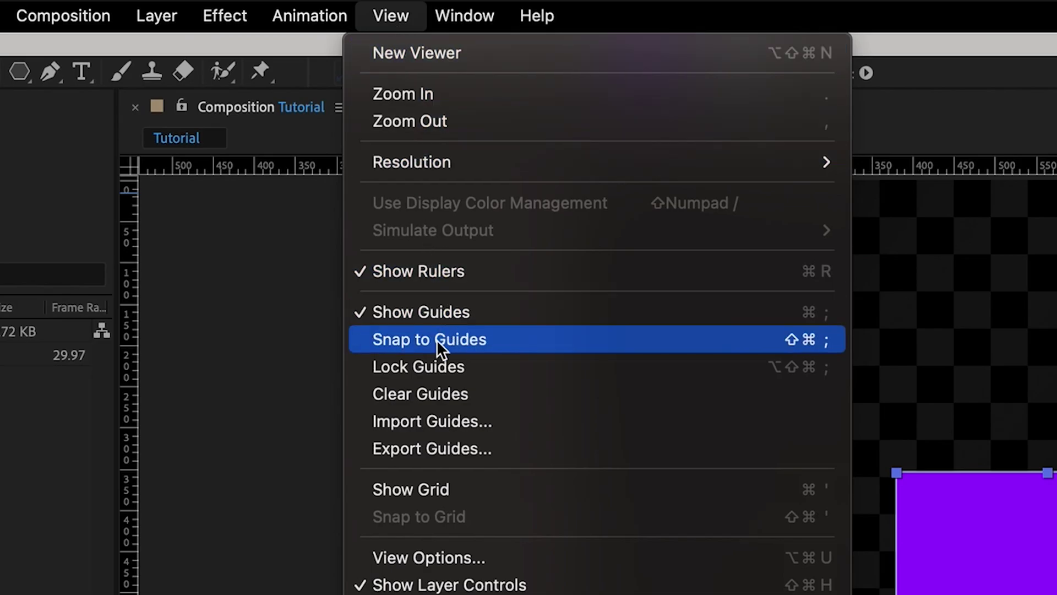
click(470, 347)
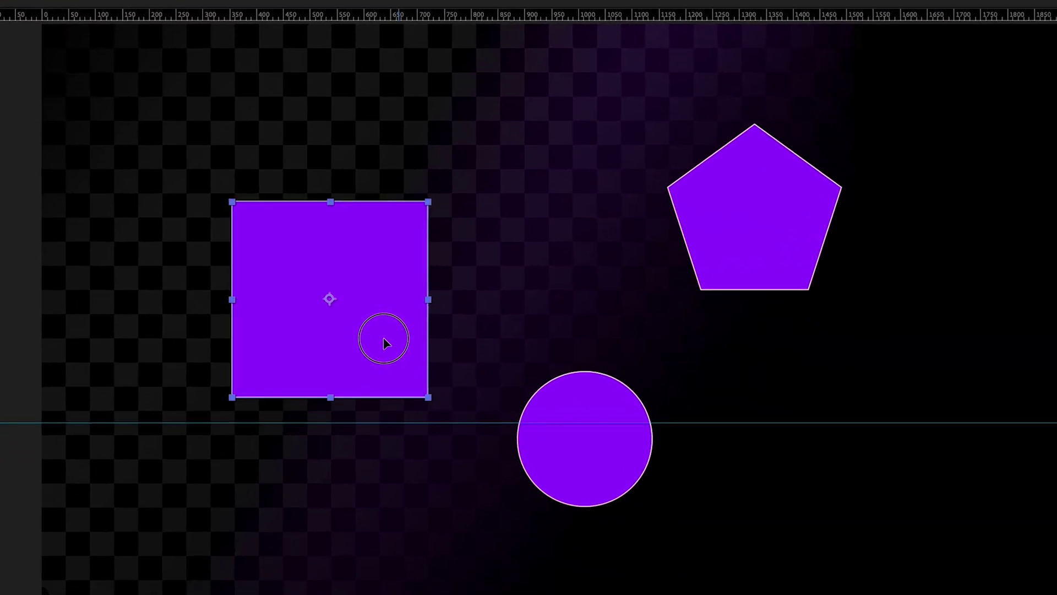
drag(385, 342, 403, 367)
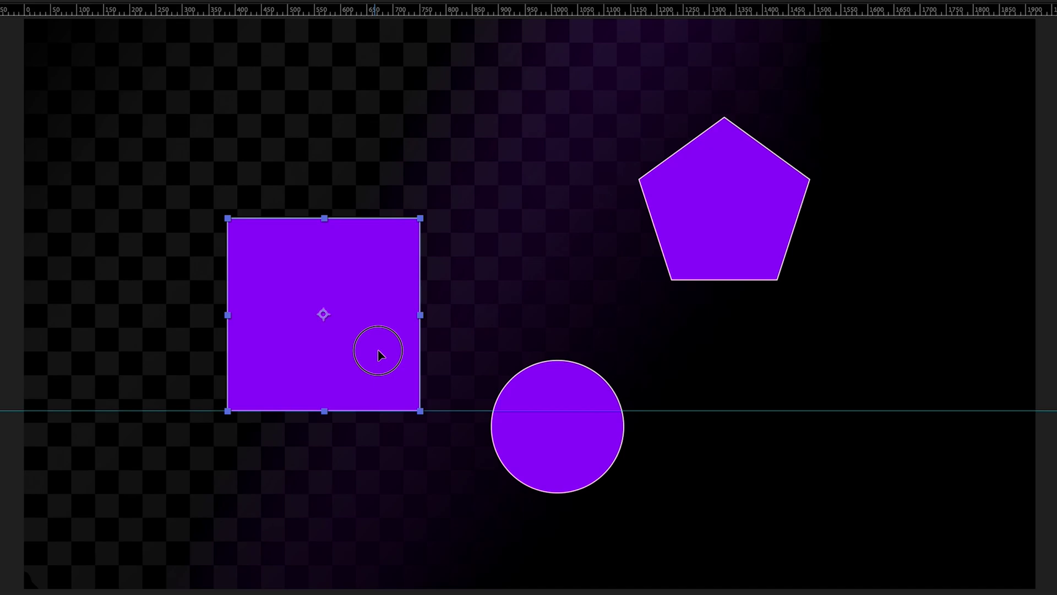
drag(571, 395, 545, 314)
drag(727, 208, 743, 321)
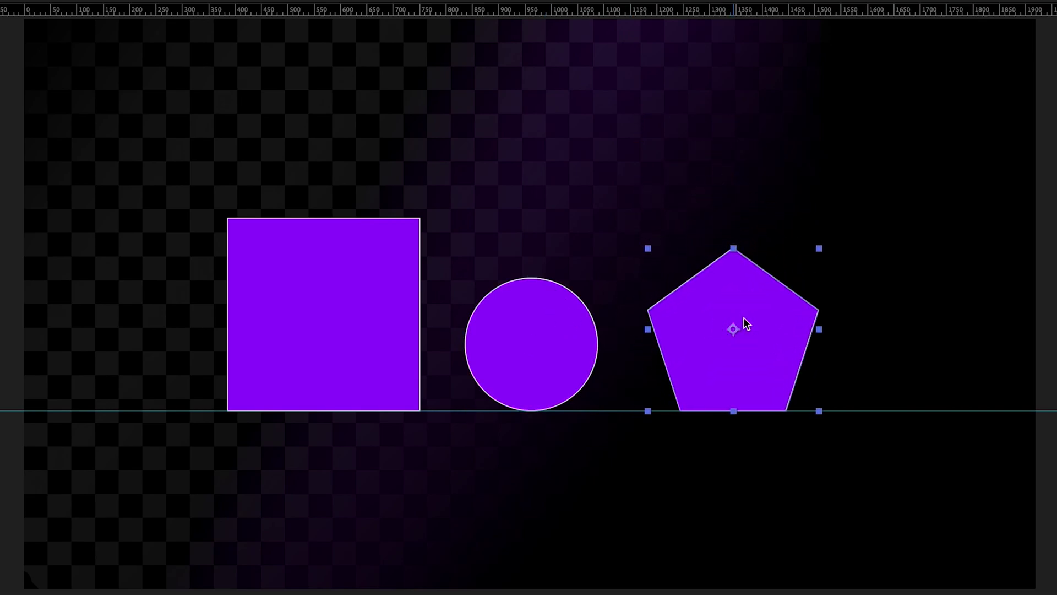
key(ctrl+shift+a)
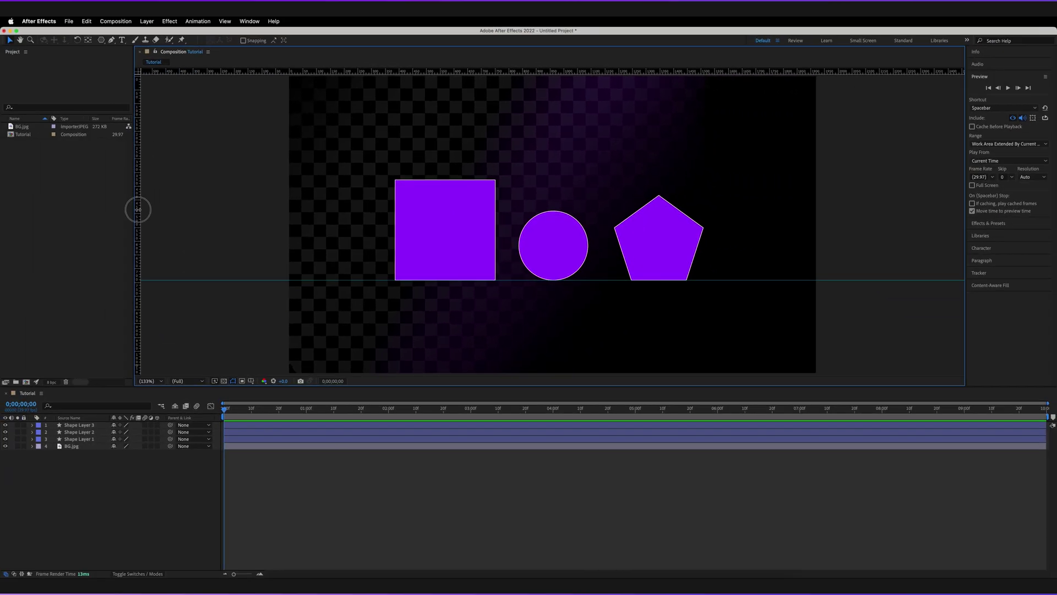
Step: Add a vertical guide, snap the square's left edge to it, and stack the circle and pentagon nearby
drag(137, 209, 358, 221)
drag(453, 238, 416, 238)
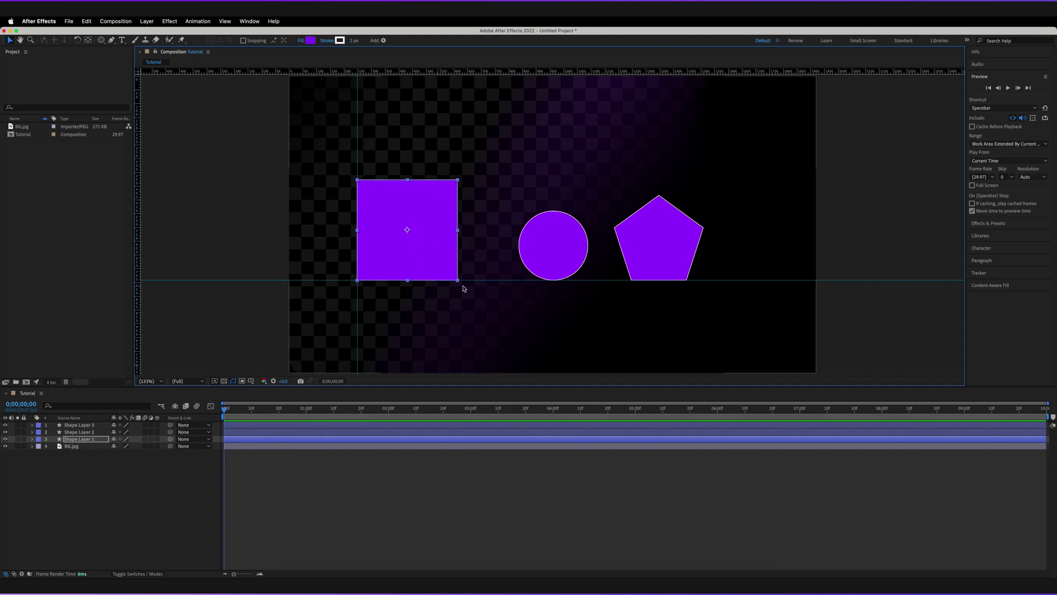
drag(550, 242, 403, 329)
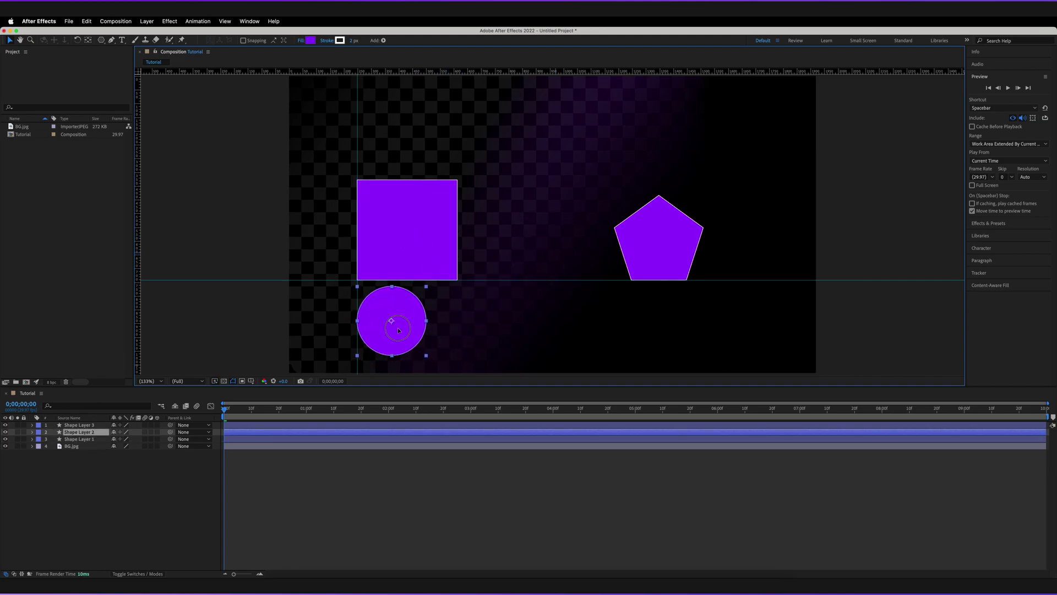
drag(648, 259, 392, 145)
Step: Move the circle to the right of the square and place the pentagon between them
click(383, 328)
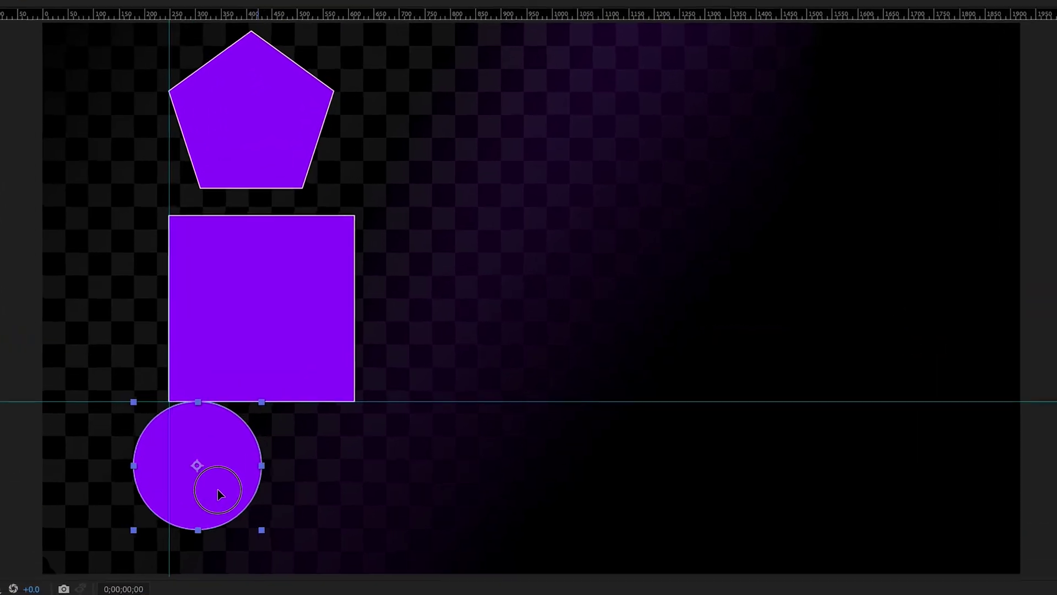
drag(217, 489, 113, 508)
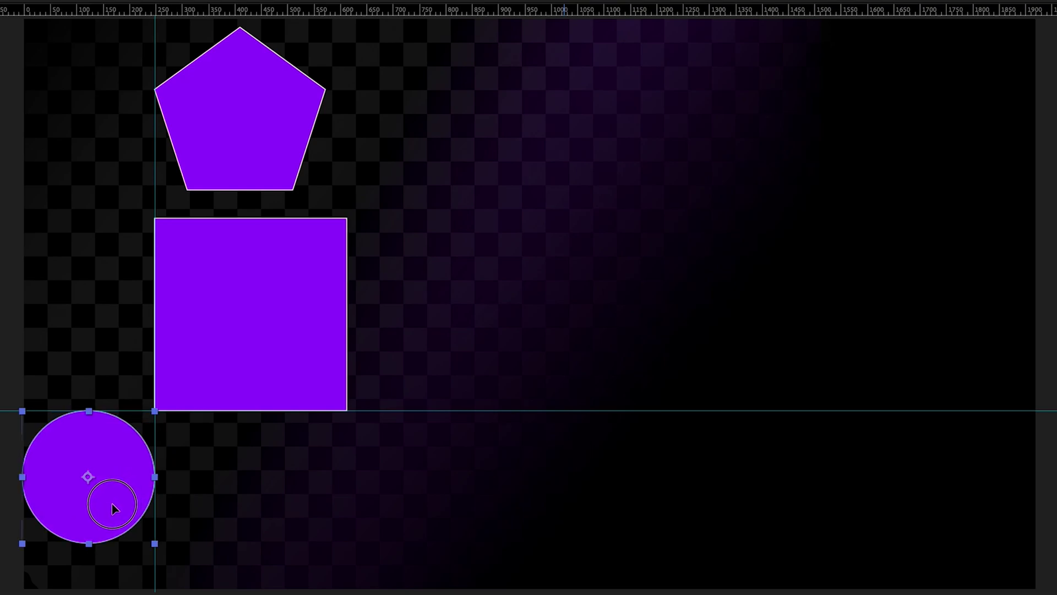
drag(142, 465, 771, 365)
drag(254, 109, 542, 355)
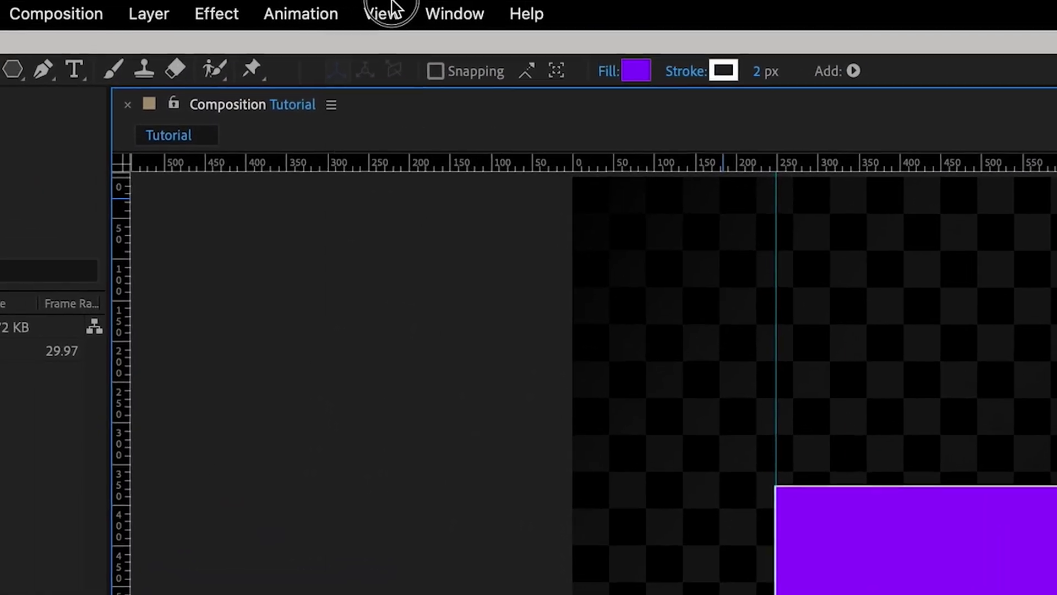
Step: Clear all existing guides and add a new horizontal guide above the shapes
click(396, 17)
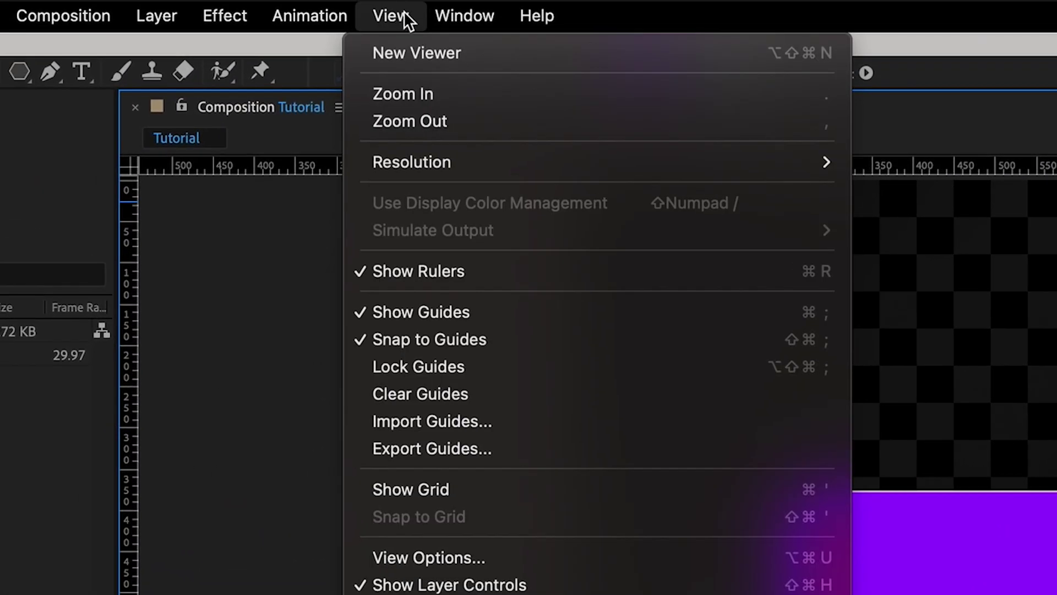
click(442, 396)
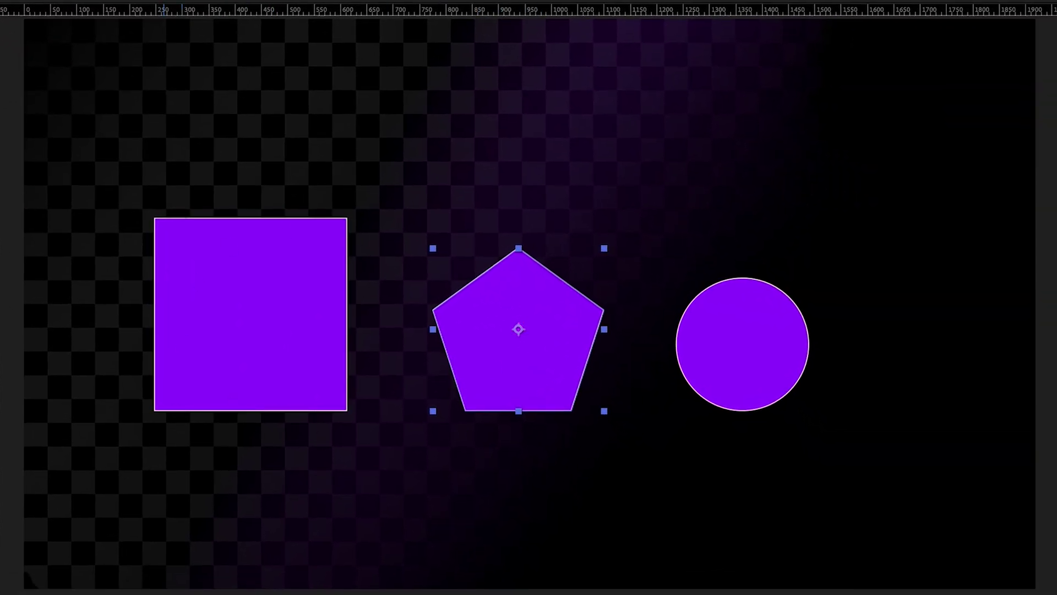
drag(56, 10, 109, 130)
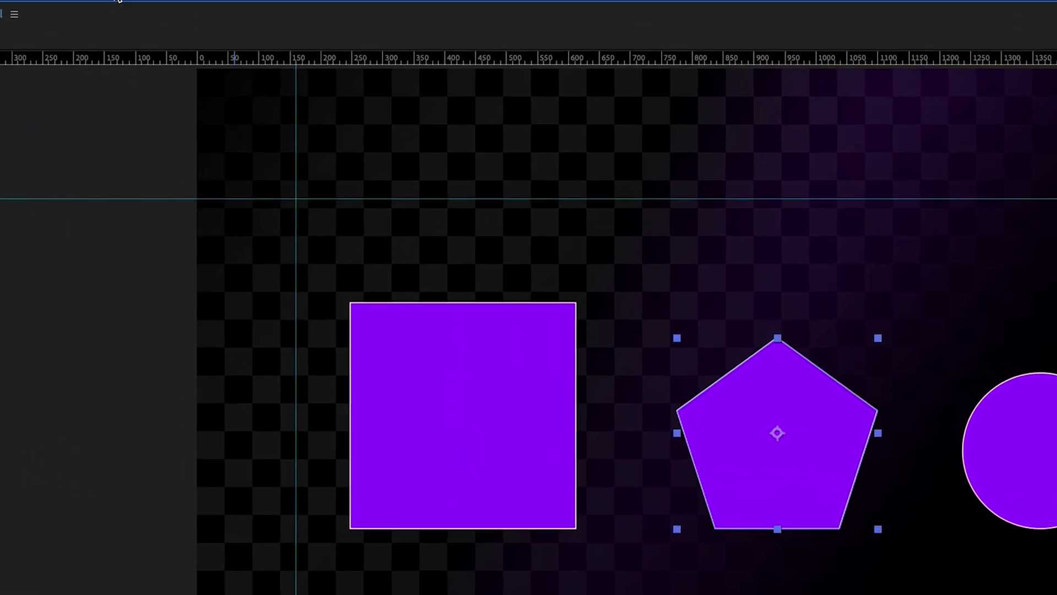
Step: Lock the guides in place, deselect the pentagon, and bring the View menu back up
click(331, 5)
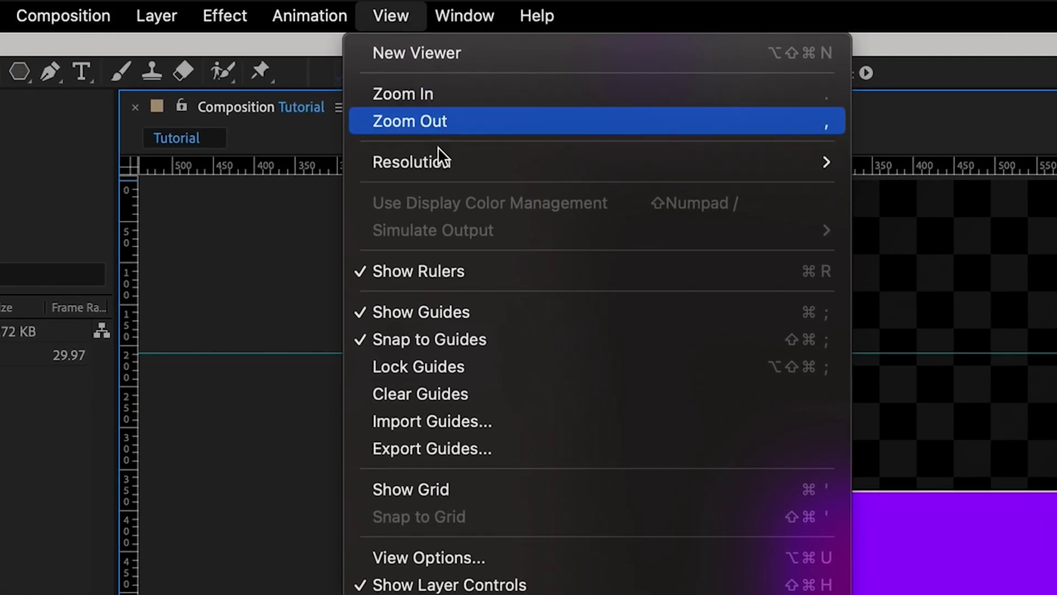
click(473, 365)
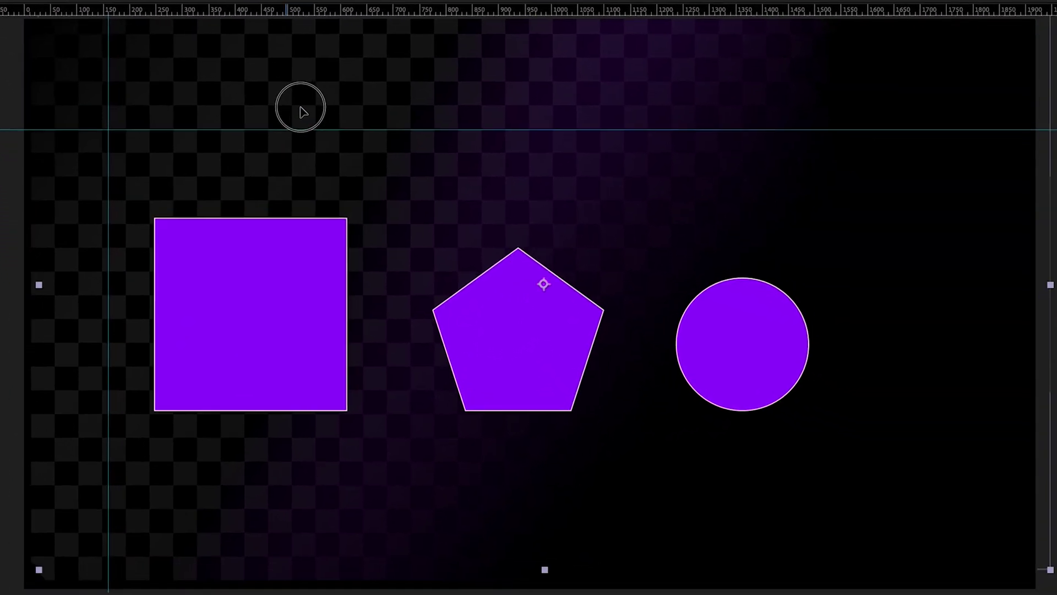
click(302, 111)
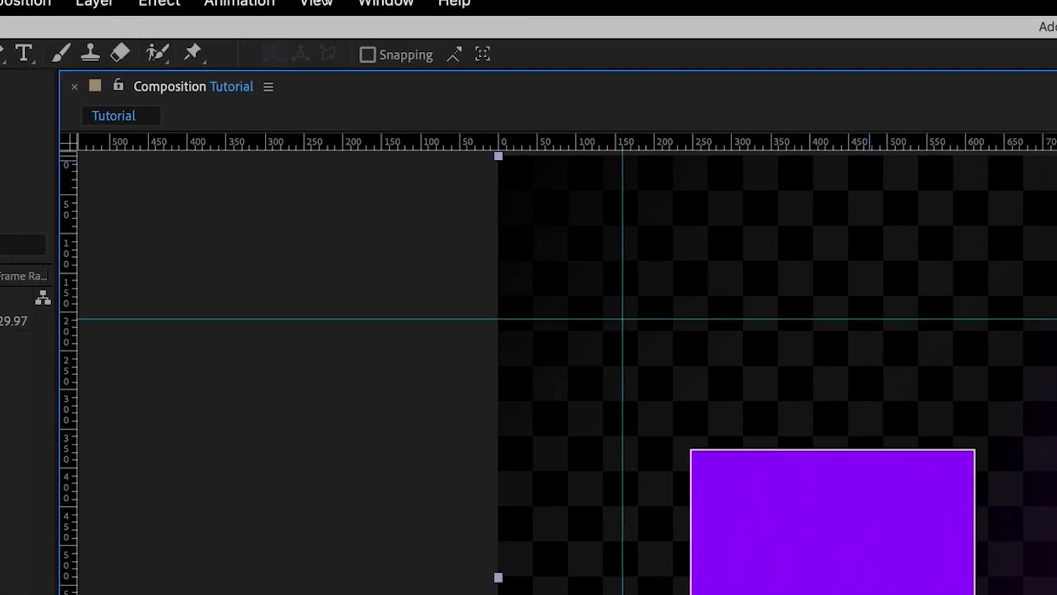
click(391, 14)
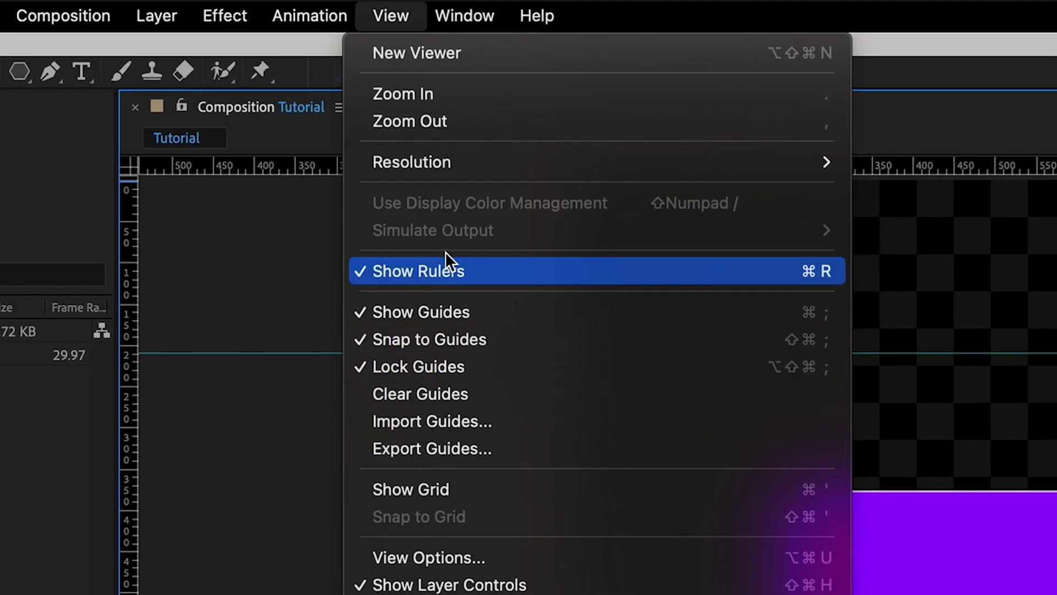
Step: Turn off guide display in the viewer's grid options and hide the rulers with Cmd+R
click(361, 27)
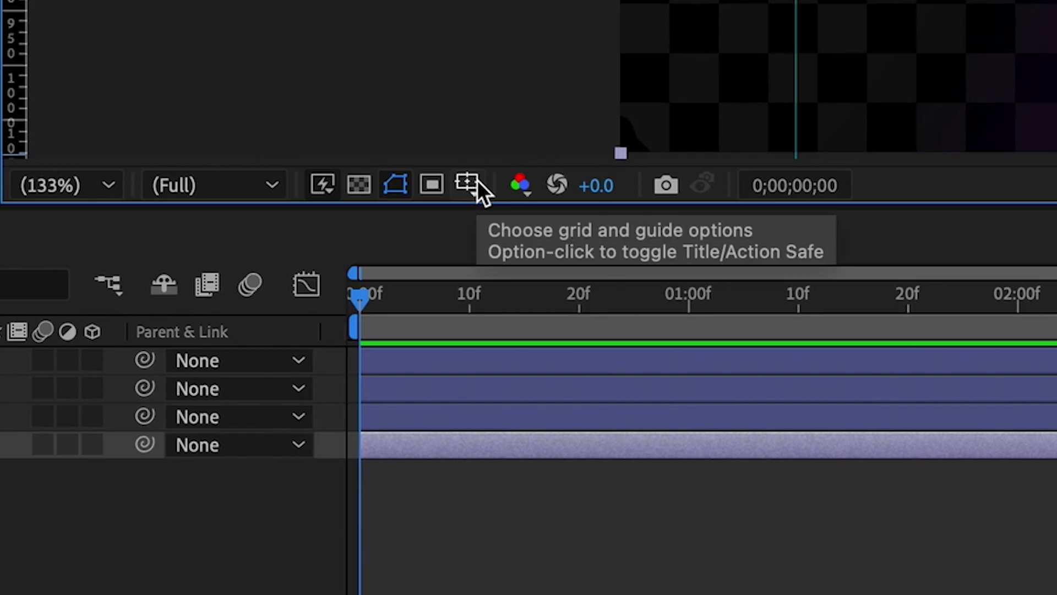
click(469, 183)
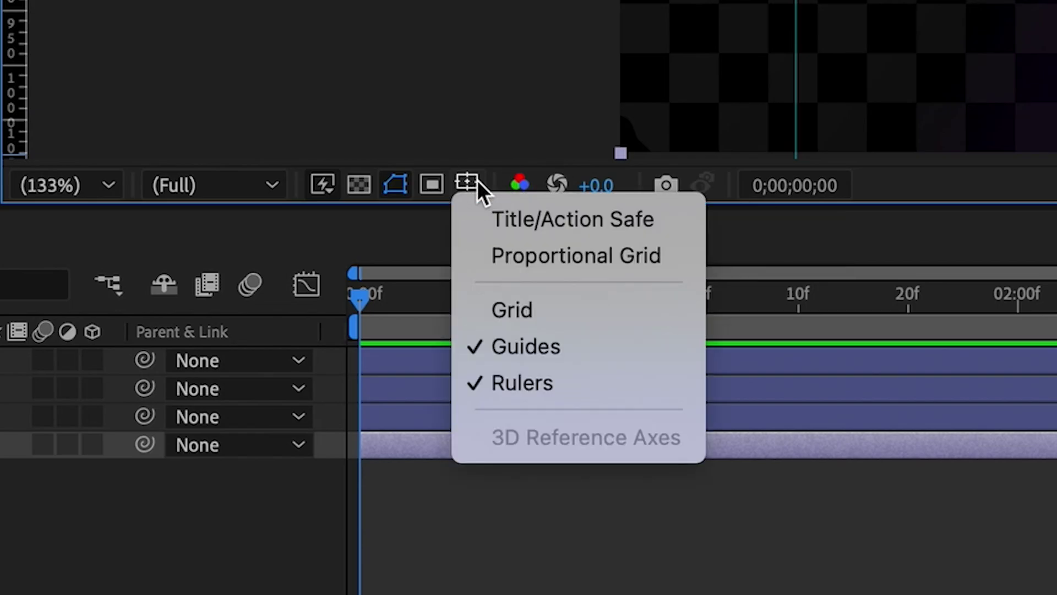
click(510, 352)
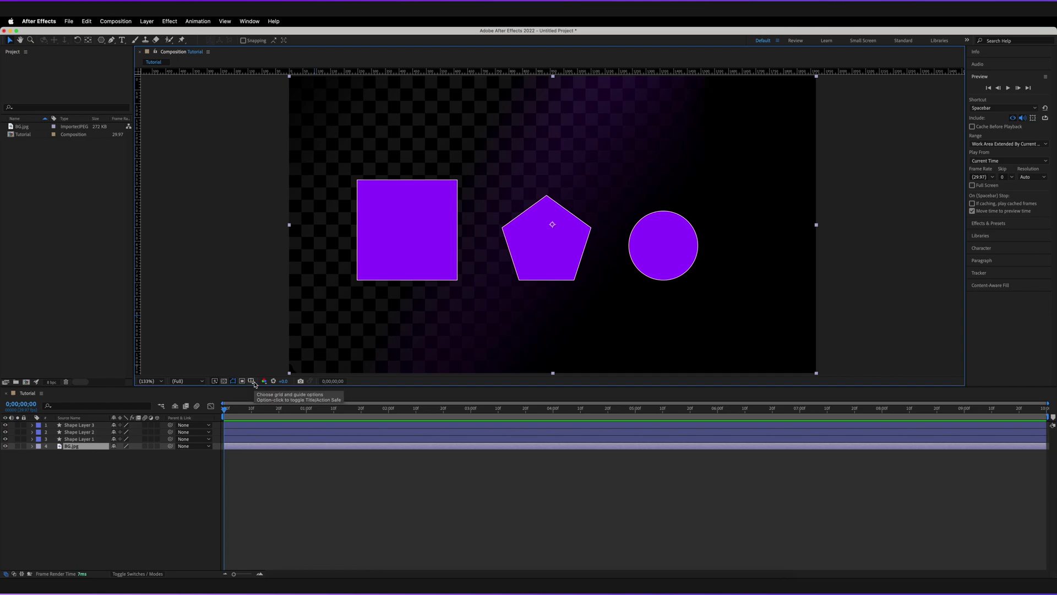
key(super+r)
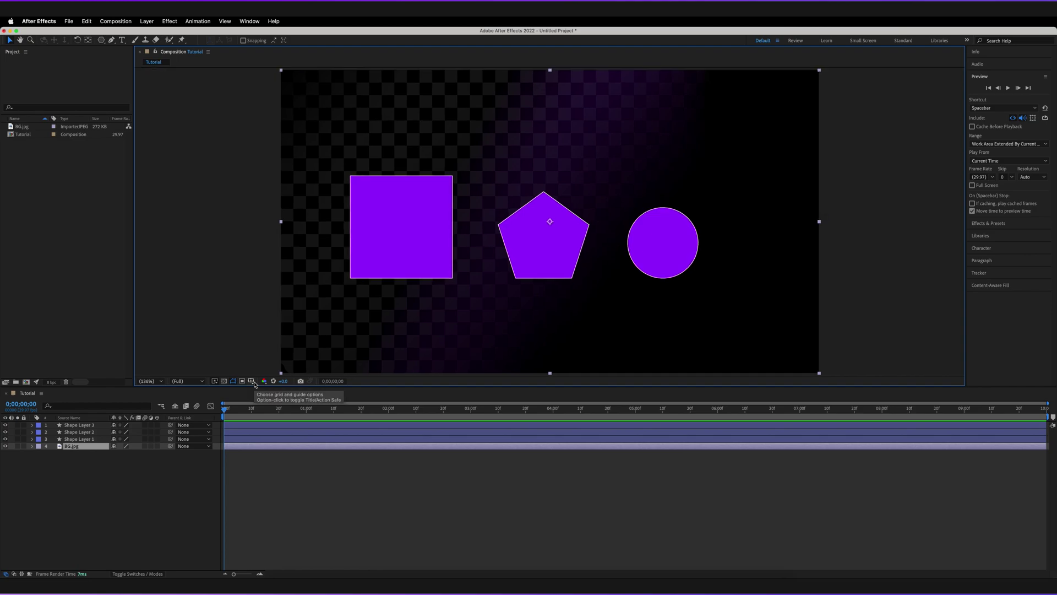
Step: Enable Grid and Proportional Grid, then uncheck Grid so only the proportional grid remains
click(254, 382)
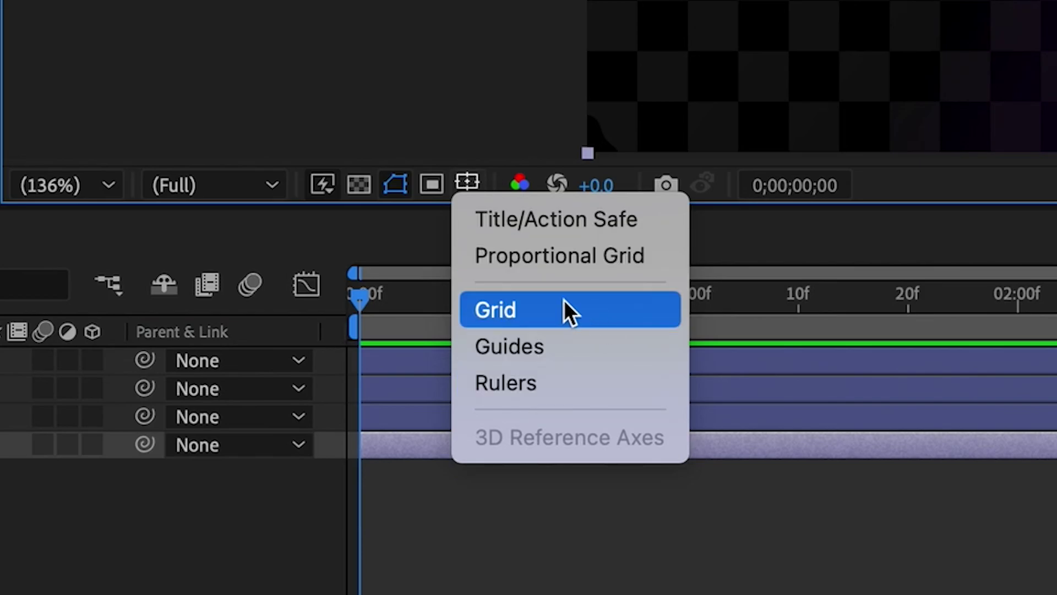
click(537, 311)
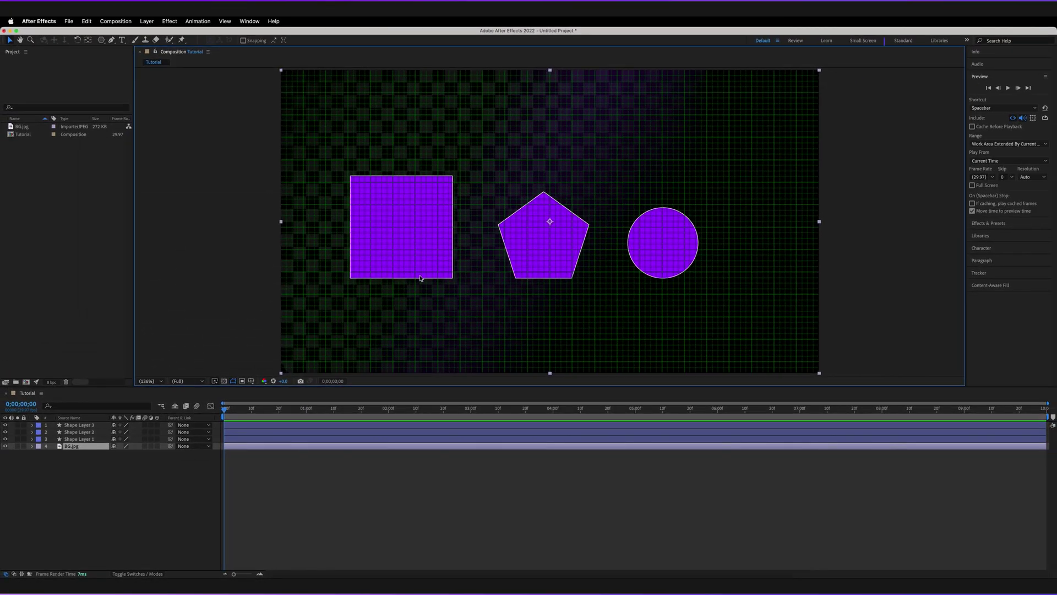
click(251, 382)
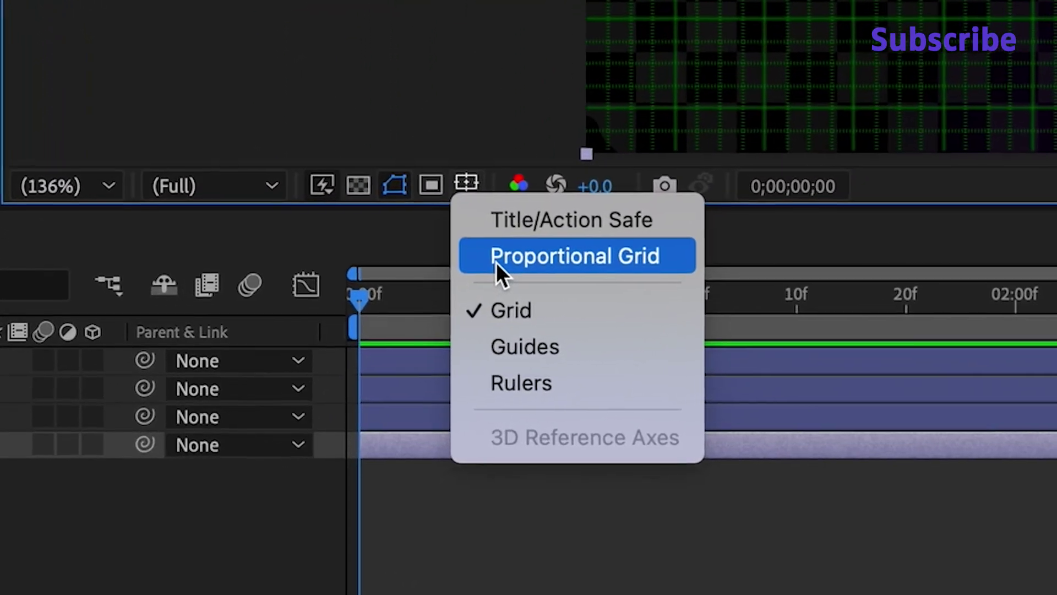
click(306, 375)
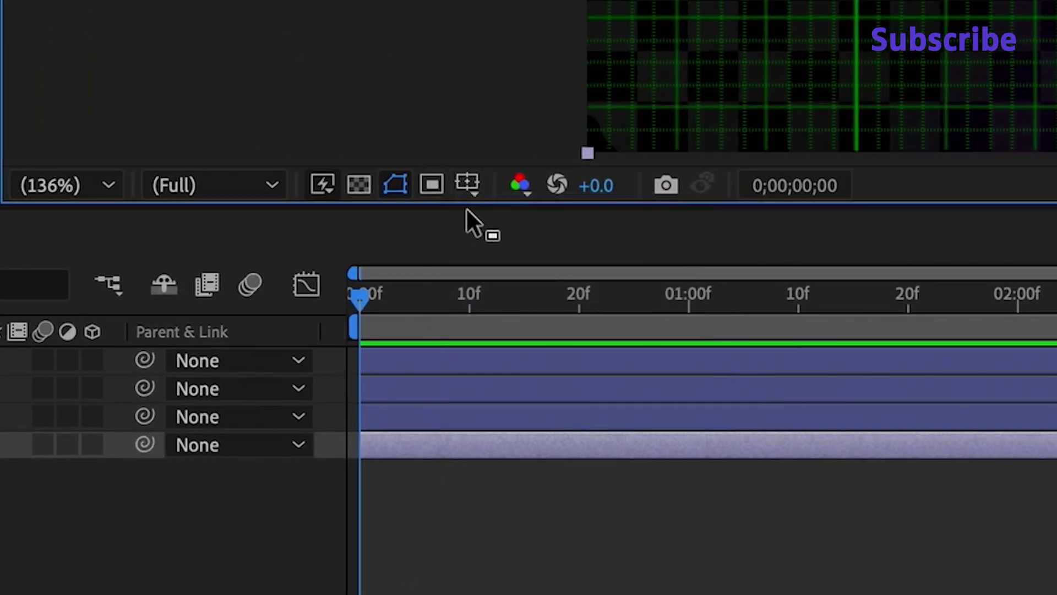
click(467, 184)
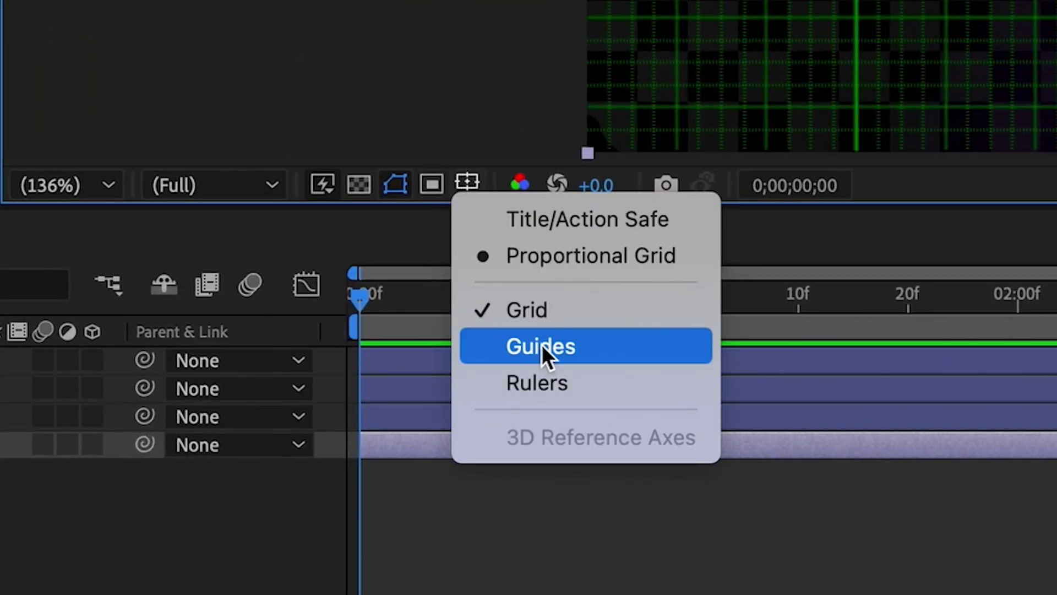
click(533, 313)
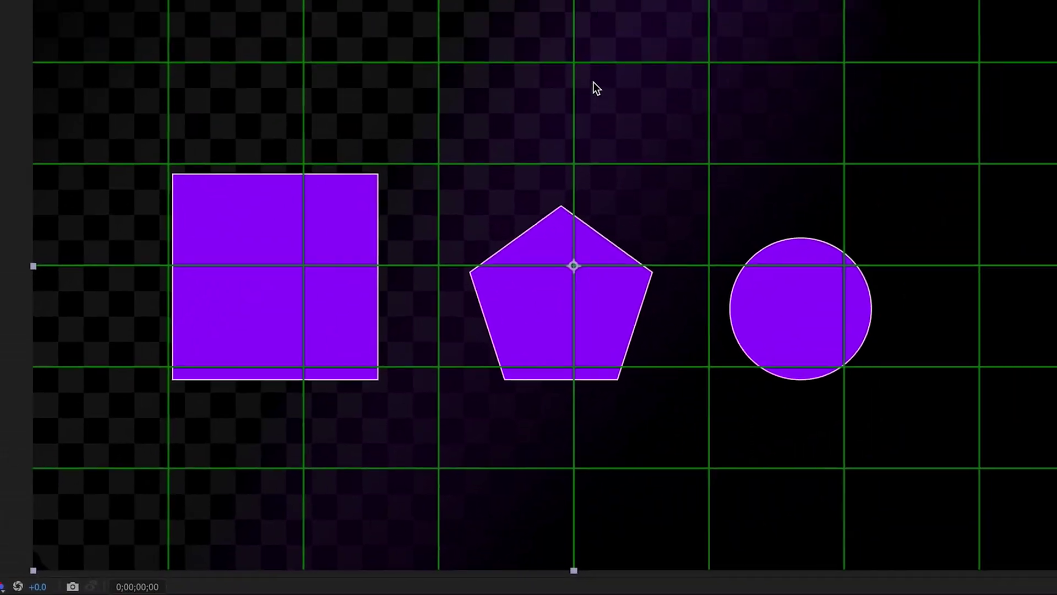